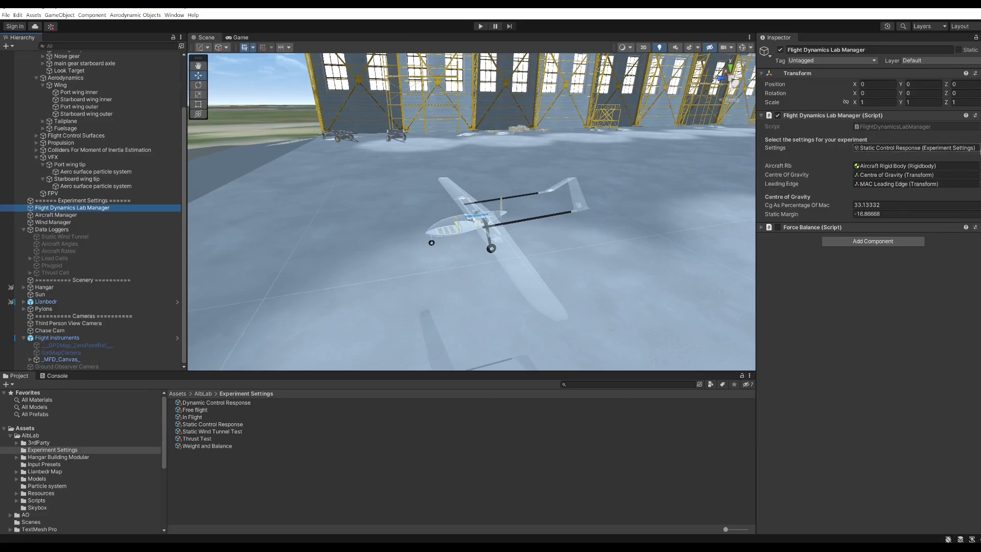
Assign the Static Control Response settings to the Flight Dynamics Lab Manager and start the simulation.
click(977, 147)
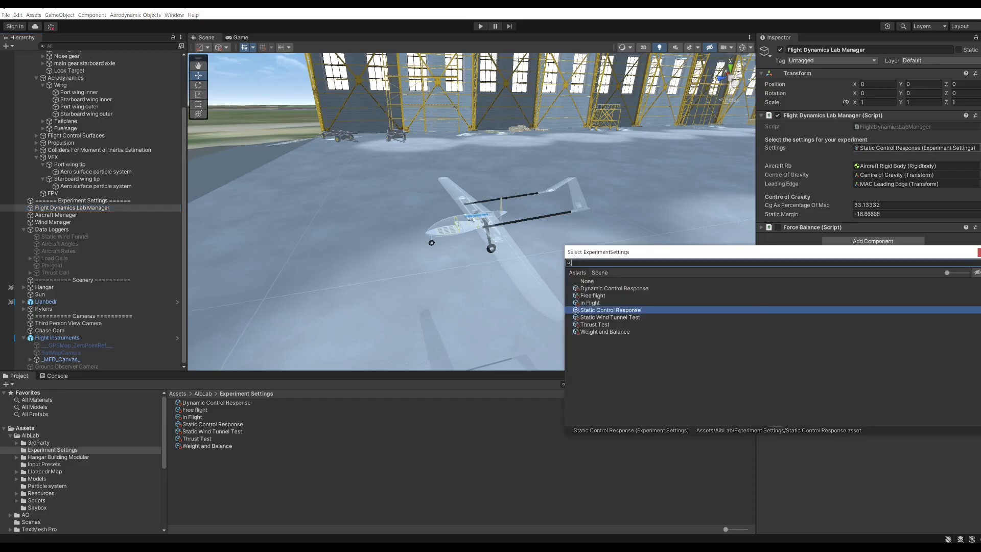
double_click(614, 312)
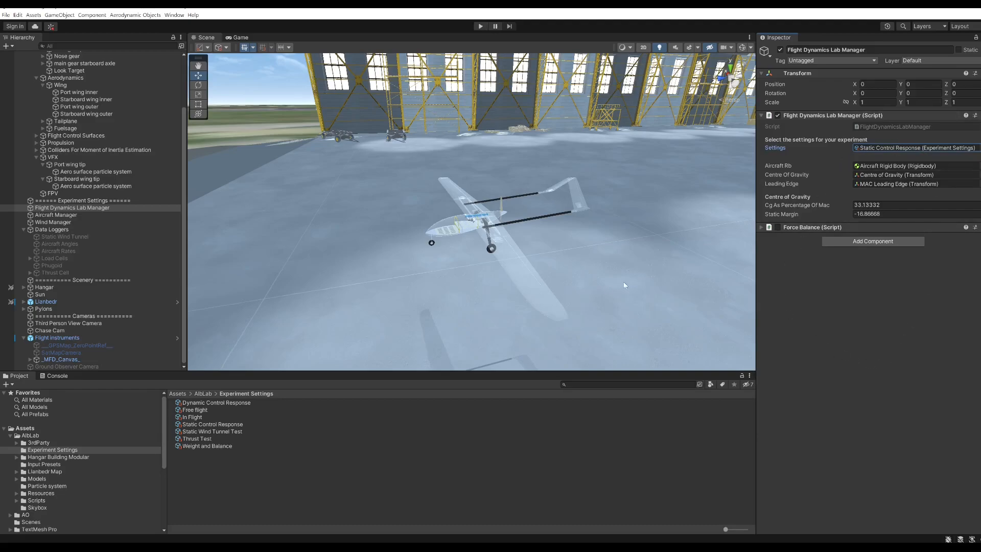
click(480, 26)
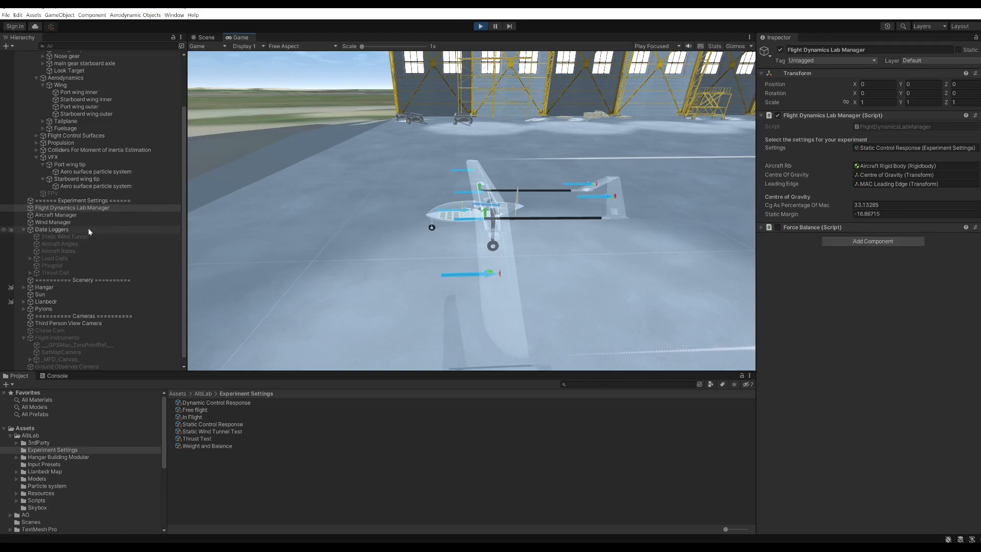
Raise the Wind Manager's wind speed to 32.5 and check the force vectors on the aircraft.
click(57, 224)
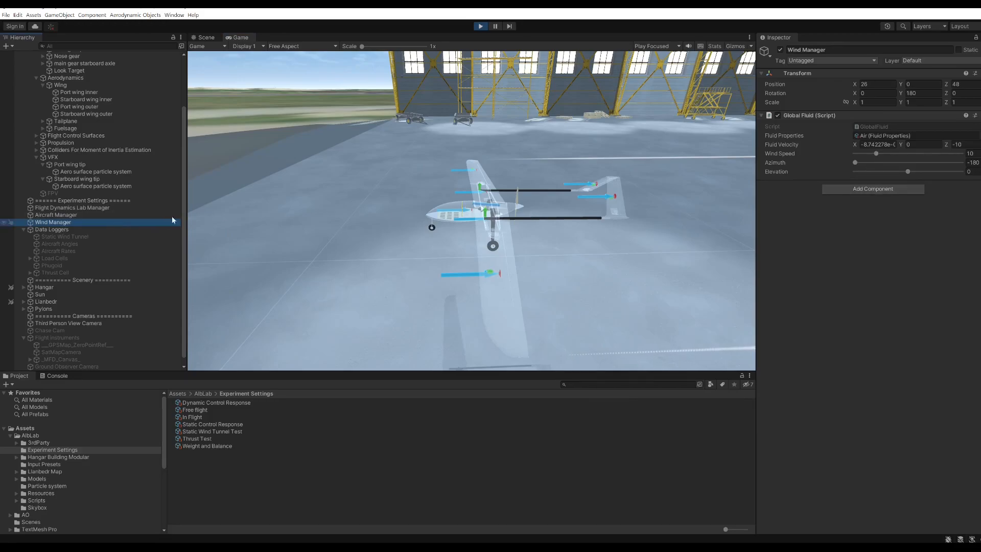
drag(876, 154, 922, 145)
drag(409, 225, 457, 233)
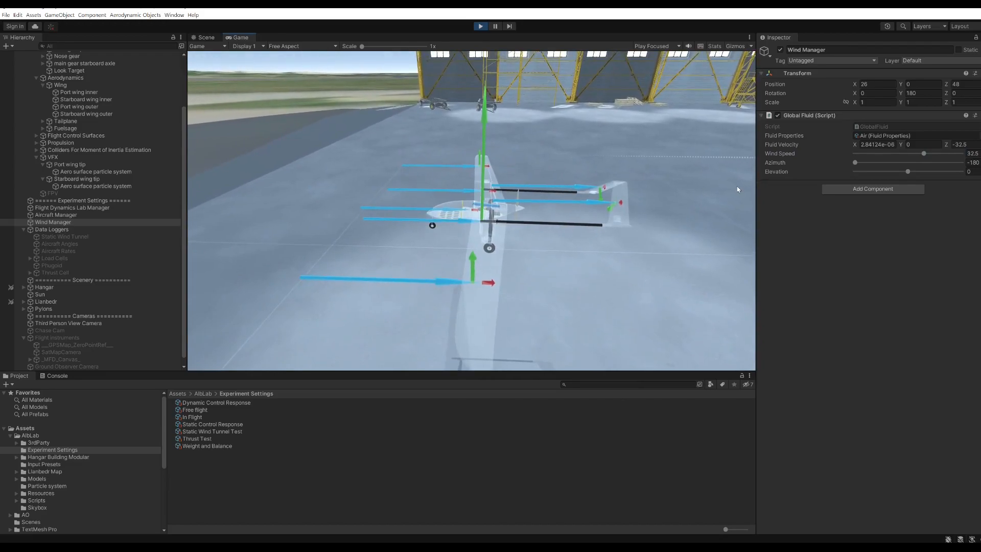
Set the wind elevation to 12.2 and inspect the force vectors on the wings and tail from several angles.
click(908, 172)
drag(908, 172, 915, 173)
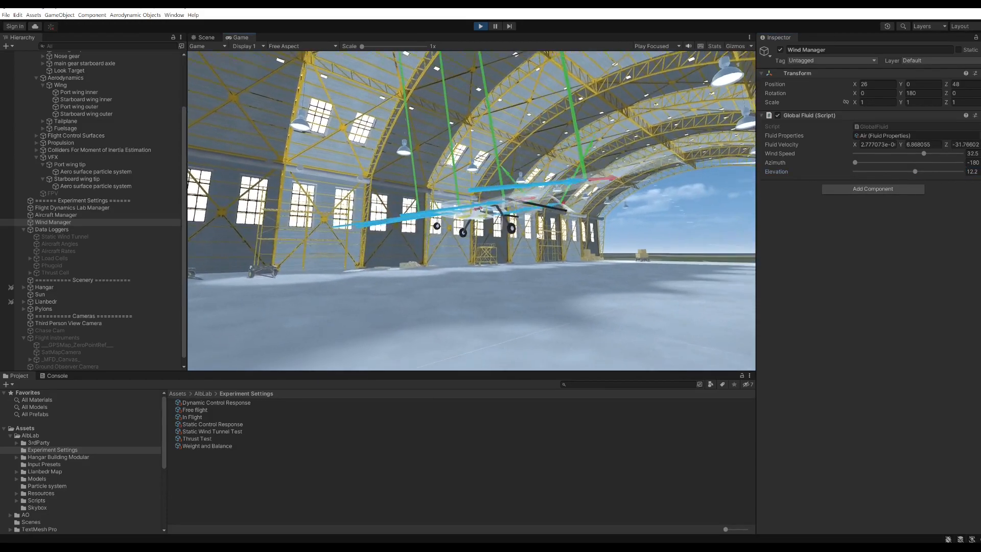
drag(519, 248, 447, 228)
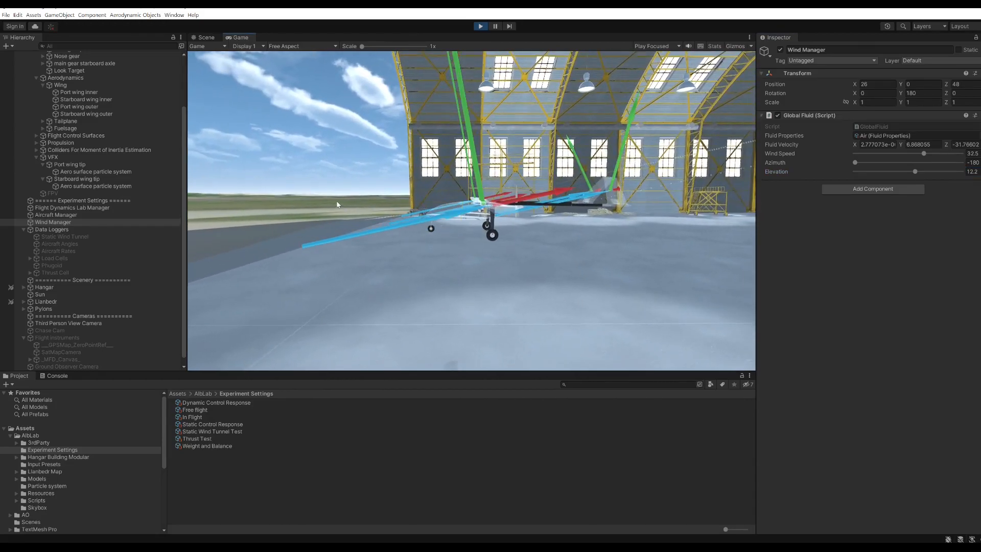
drag(470, 145, 441, 188)
scroll(441, 188, up, 3)
scroll(441, 188, down, 4)
scroll(442, 188, down, 6)
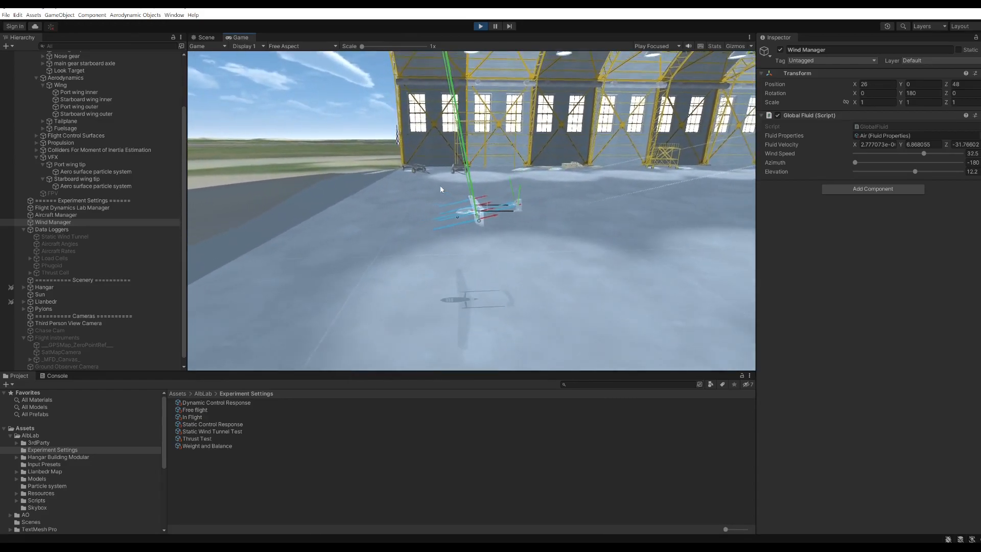
scroll(497, 221, up, 6)
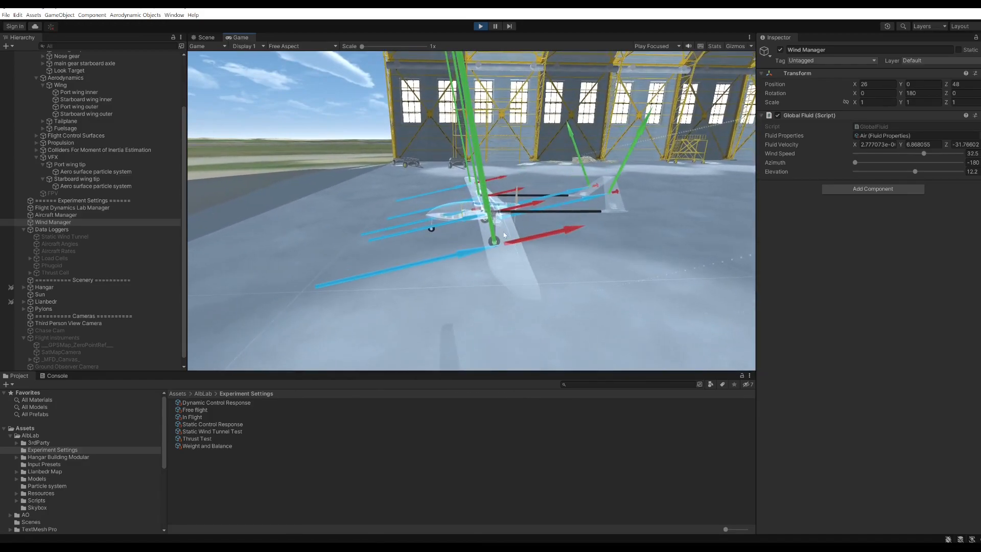
drag(504, 229, 540, 230)
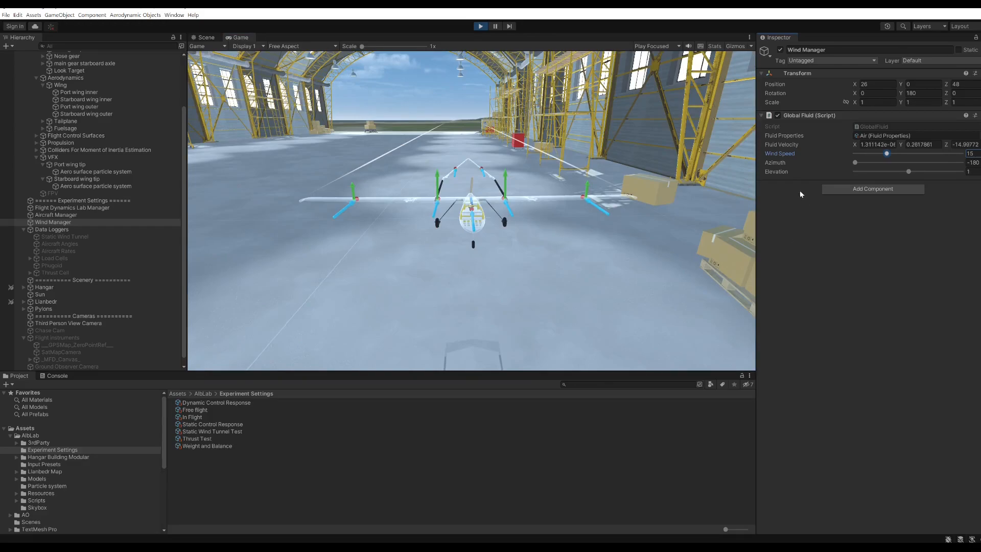
Set the wind speed to 17.8, try a wind azimuth of -163, and return the azimuth to -180.
drag(887, 154, 893, 154)
drag(856, 164, 862, 165)
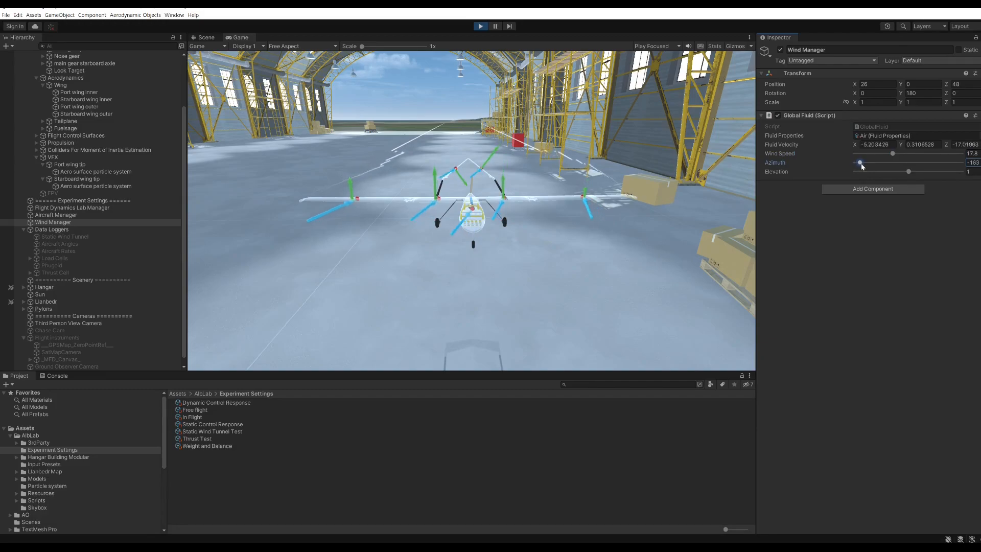
drag(529, 203, 541, 153)
drag(860, 163, 842, 165)
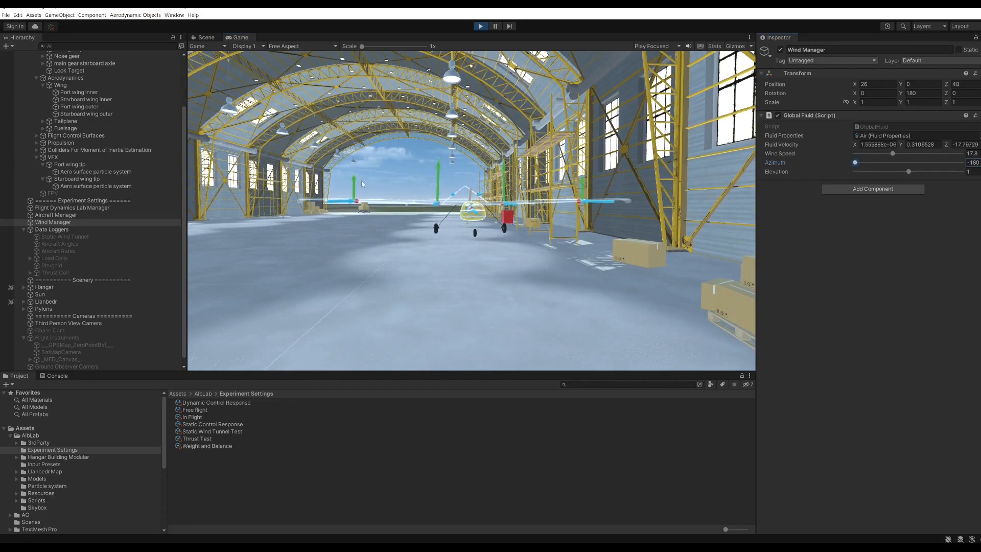
Try crosswinds with the wind azimuth at -154 and 137, and return the azimuth to -180.
click(856, 163)
drag(857, 164, 861, 166)
drag(614, 178, 475, 251)
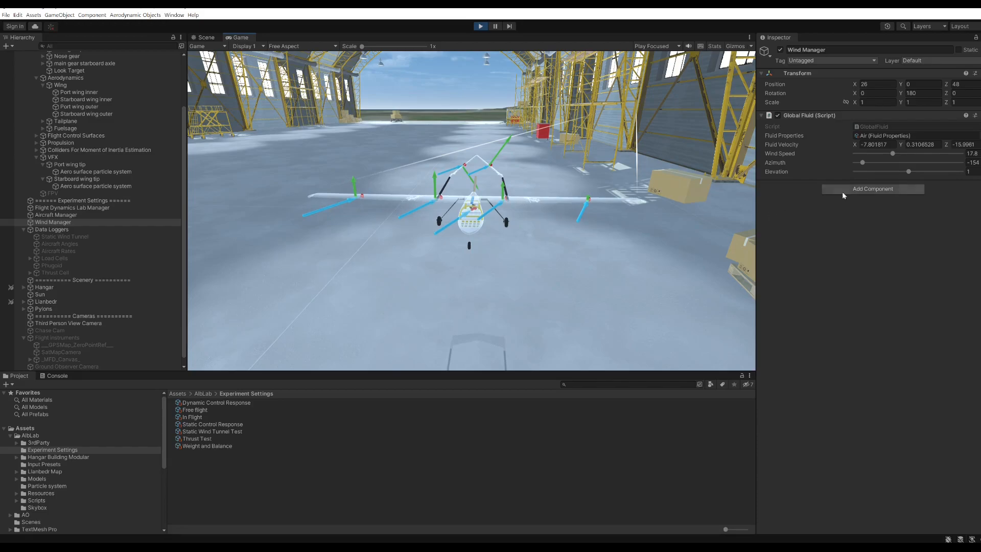
drag(867, 162, 948, 166)
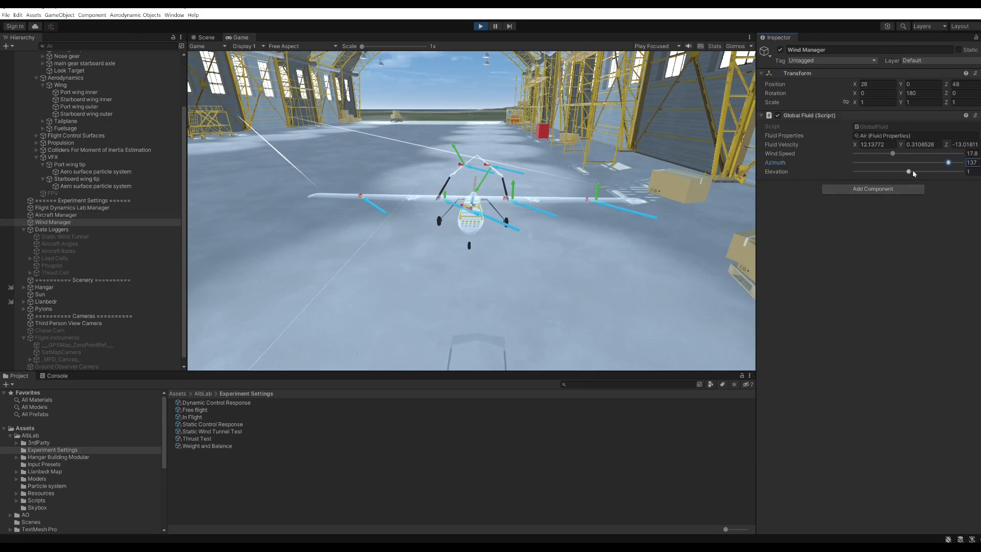
drag(943, 163, 838, 163)
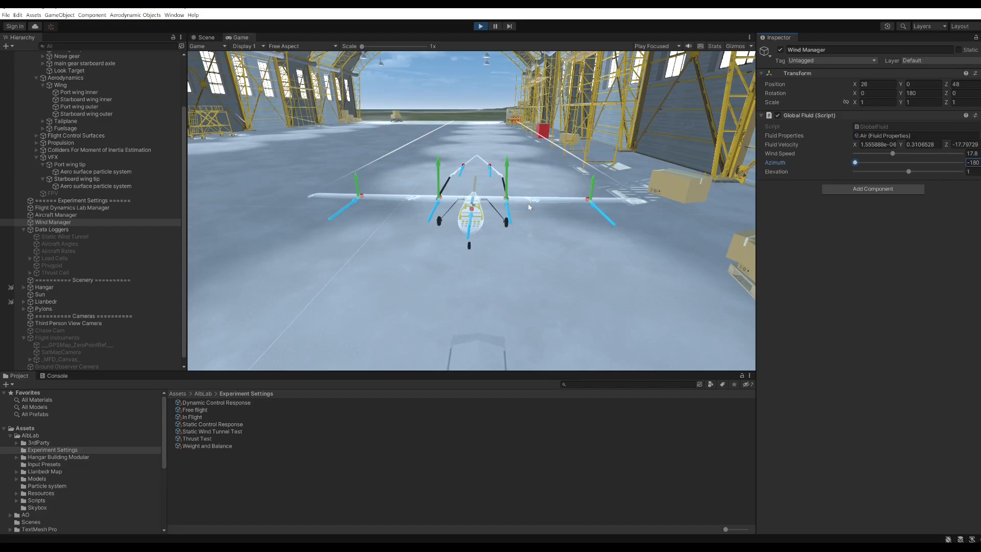
Set the Roll gain for S Aileron to -1 in the Aircraft Manager's input mixing matrix and test a roll input.
click(56, 216)
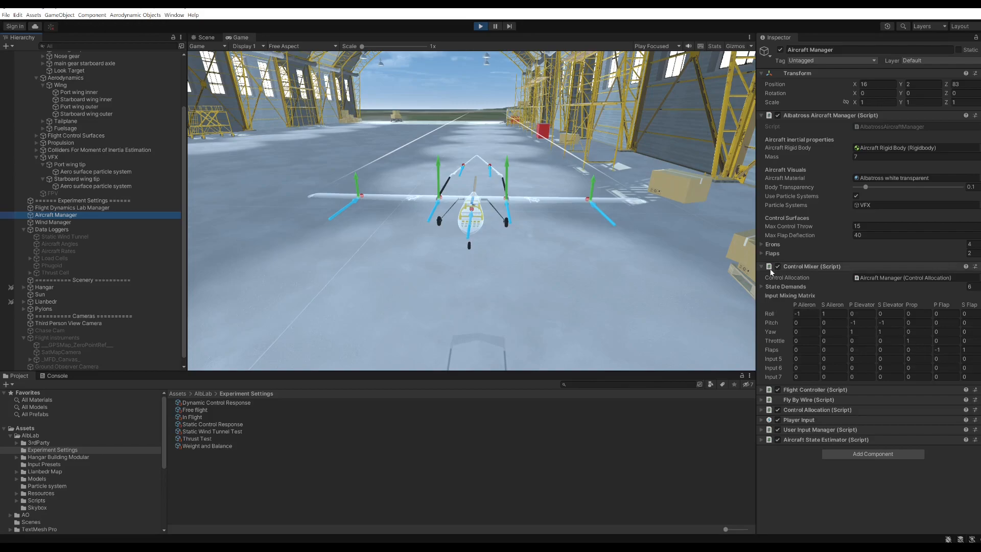
drag(536, 200, 418, 233)
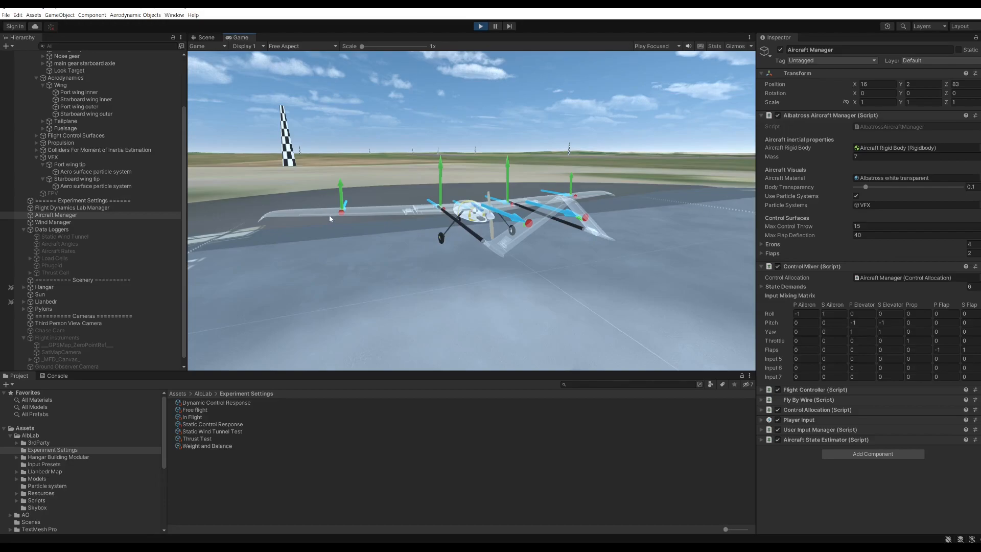
drag(341, 225, 395, 250)
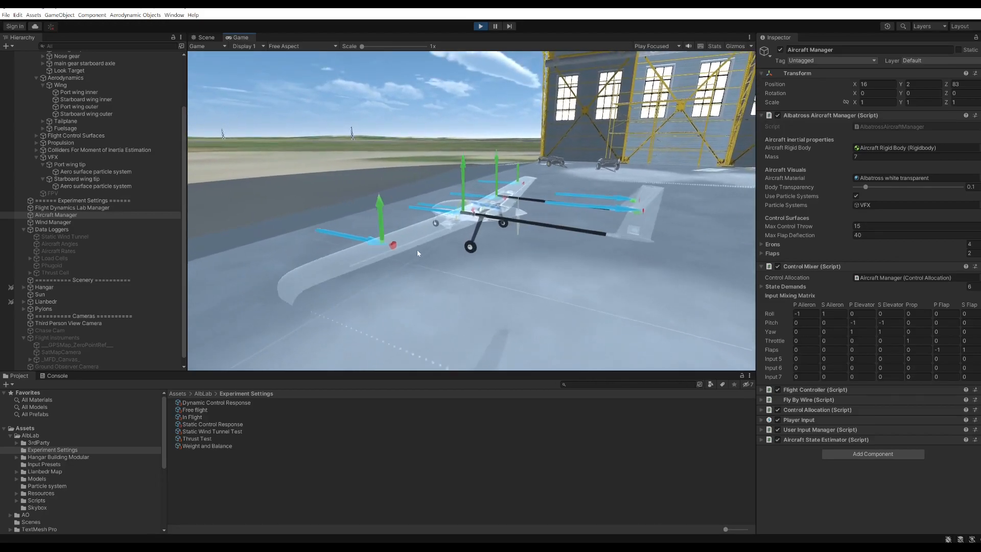
scroll(417, 253, up, 2)
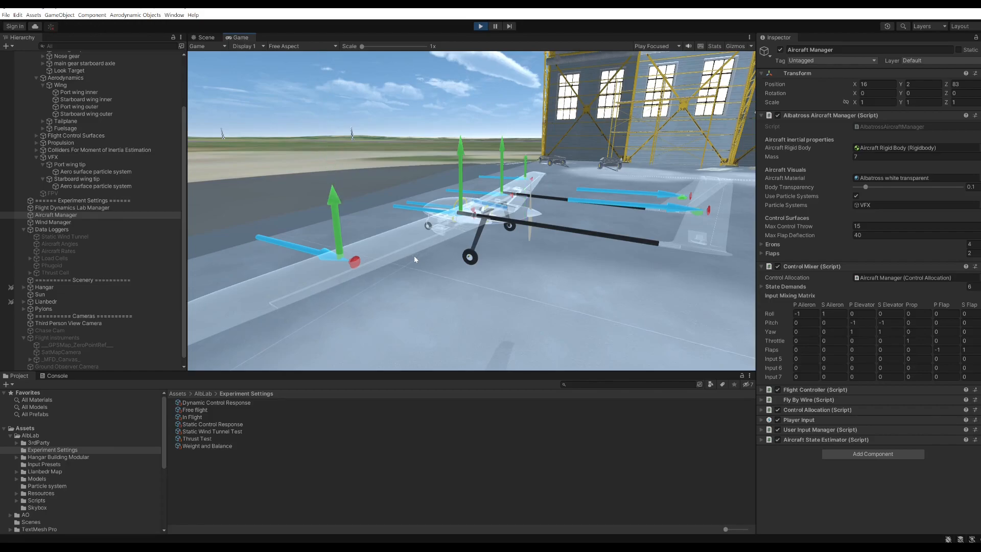
drag(614, 241, 538, 252)
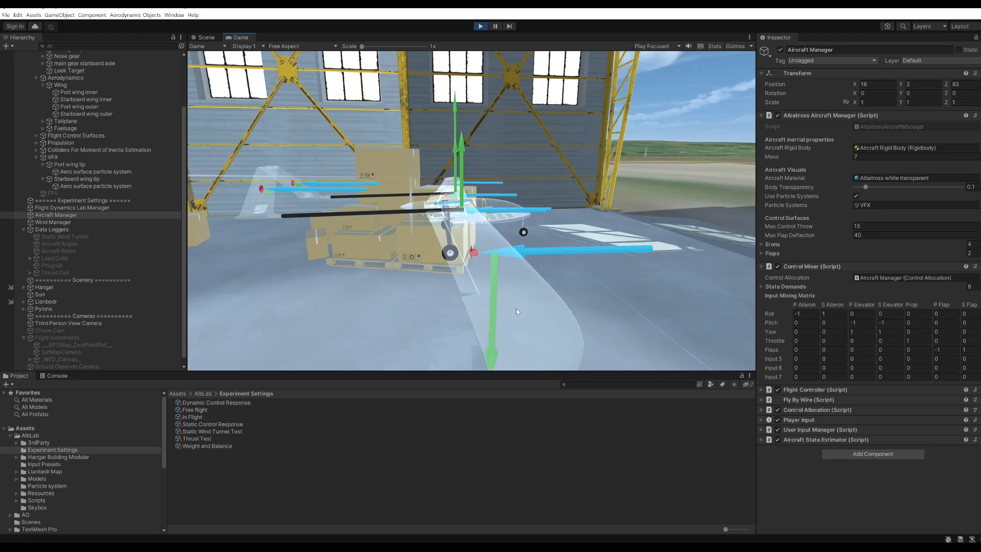
click(834, 313)
text(-1)
click(565, 273)
key(Right)
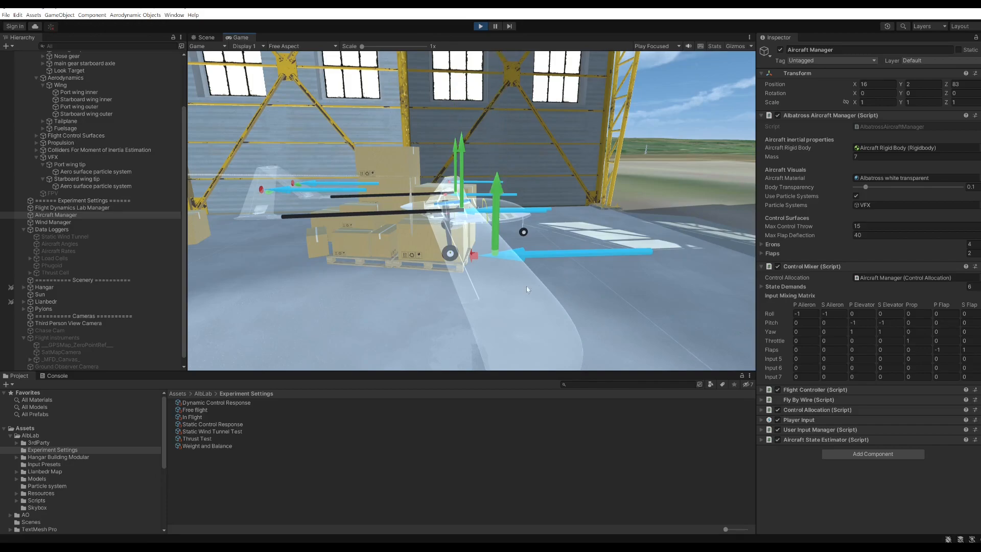
drag(565, 271, 509, 254)
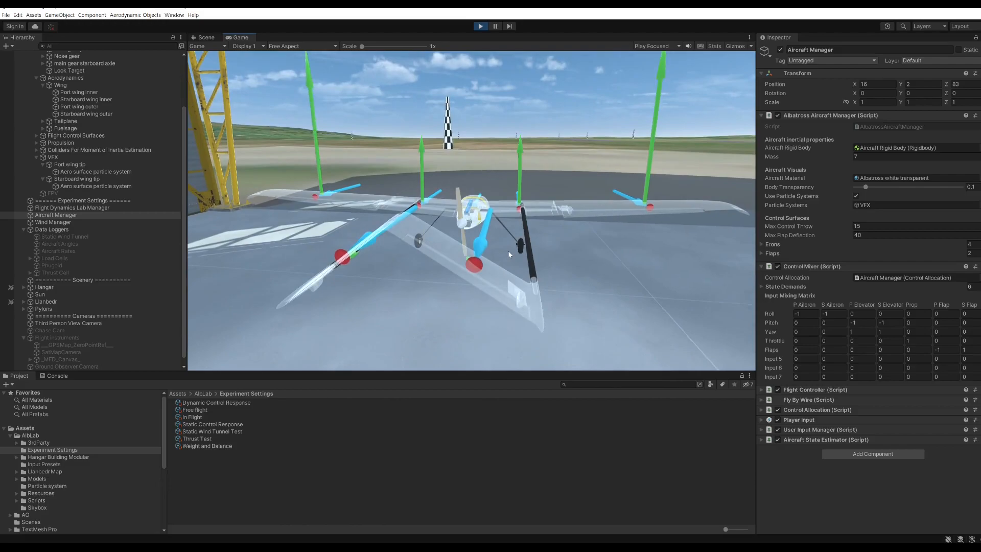
Set the Roll gain for P Aileron to 1 in the input mixing matrix.
drag(509, 252, 405, 200)
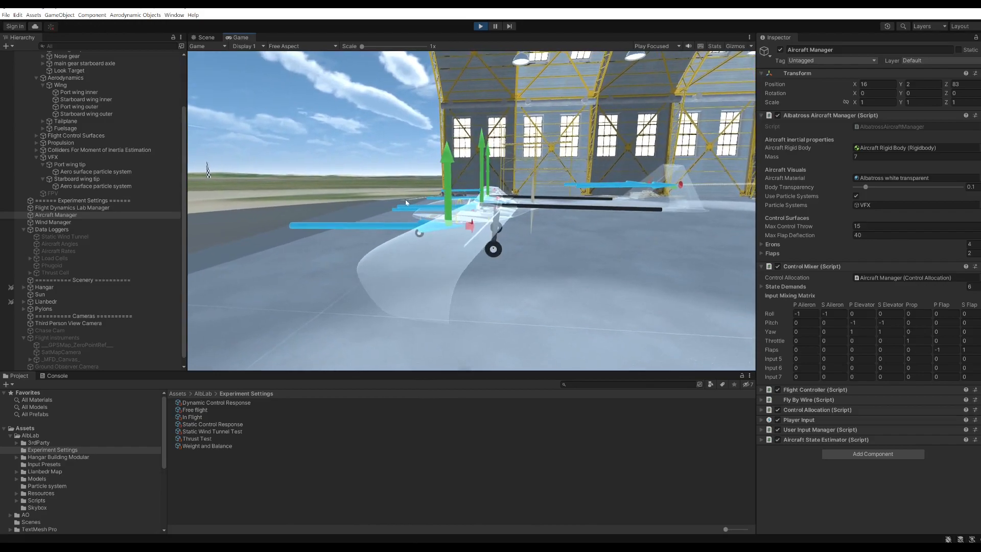
click(807, 313)
click(797, 314)
key(BackSpace)
click(515, 233)
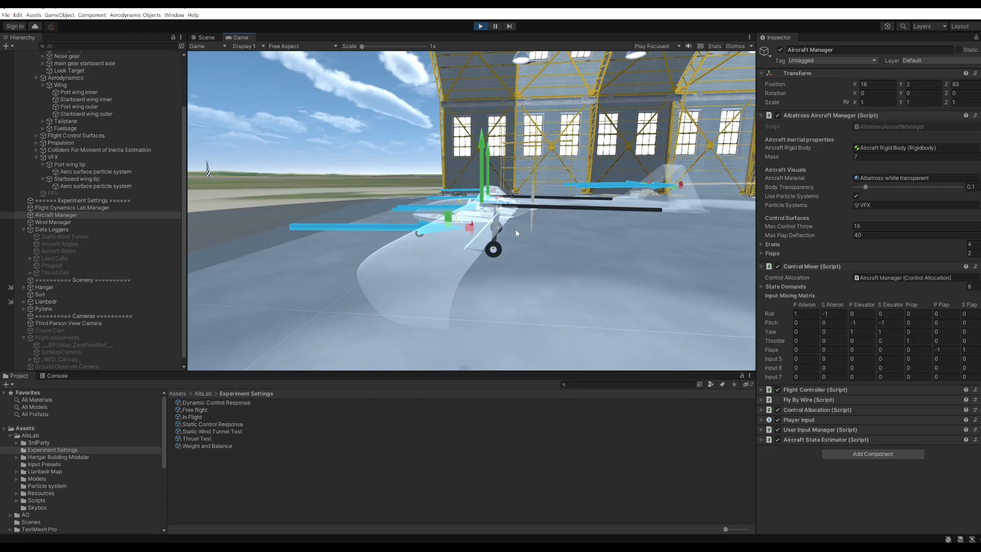
Apply a control input and examine the force vectors on both wings and the tail from behind and above.
drag(515, 231, 407, 235)
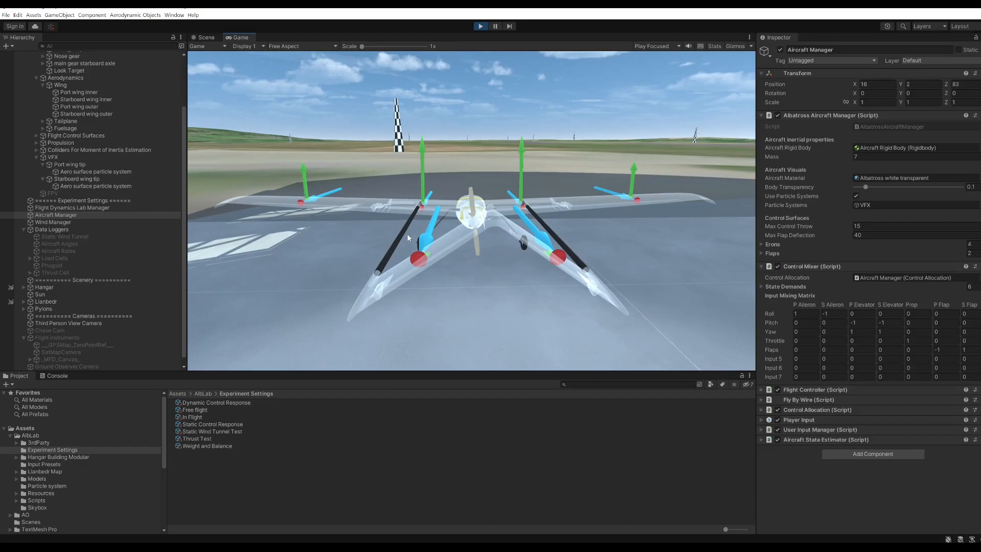
key(Left)
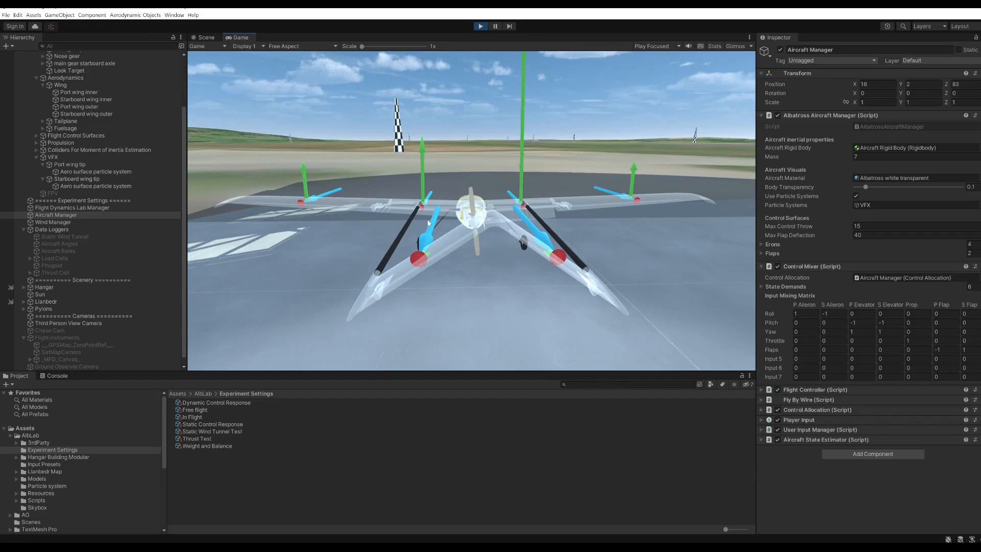
drag(392, 212, 450, 231)
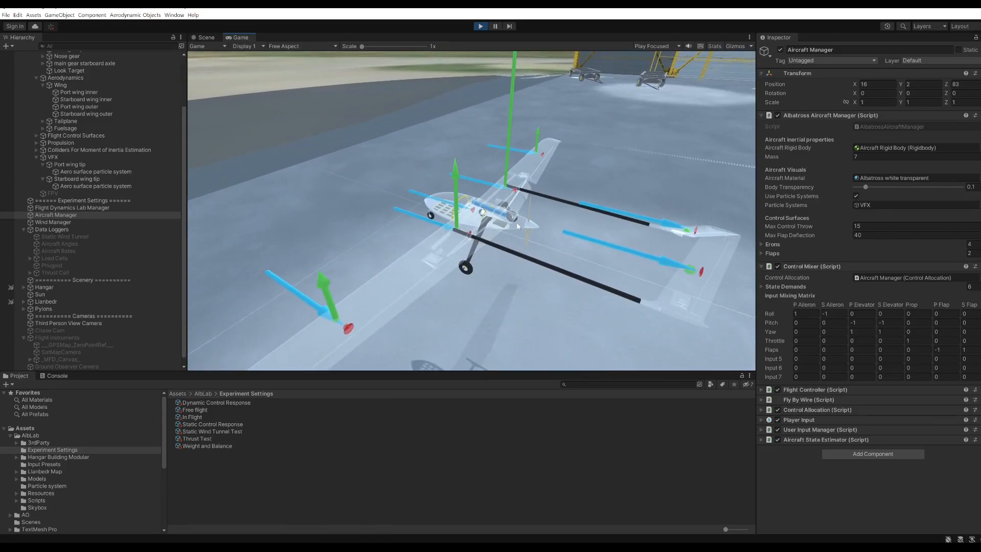
scroll(517, 223, up, 2)
scroll(517, 223, down, 4)
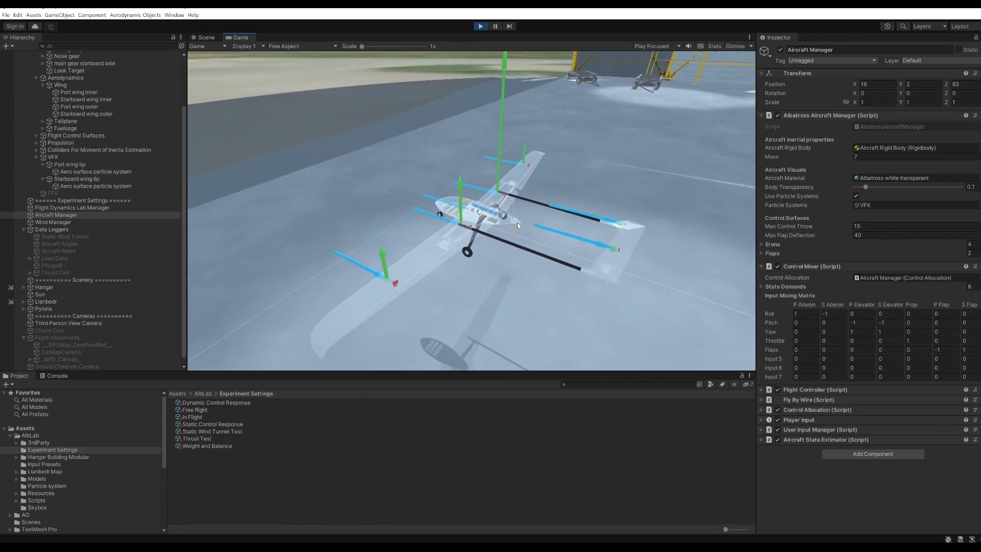